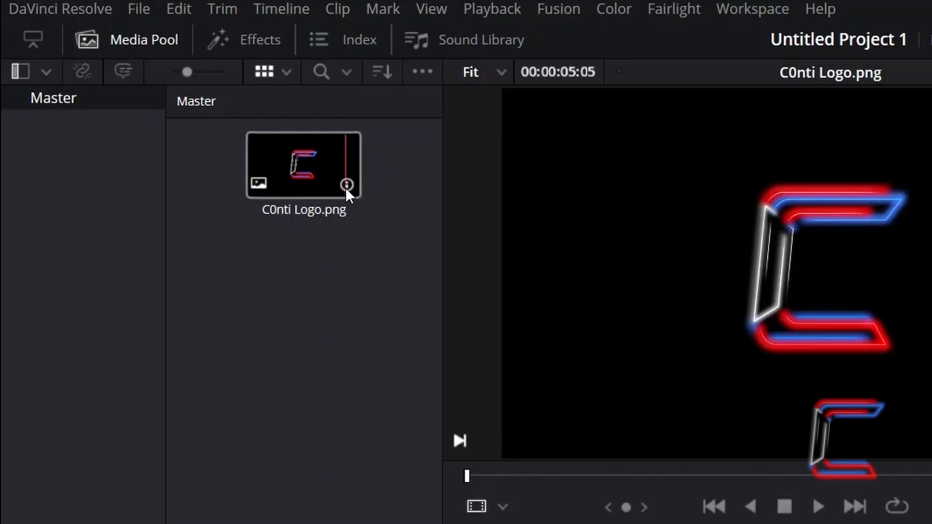
- Check the timeline resolution of the current project in the project settings, leaving them unchanged
mouse_move(346, 188)
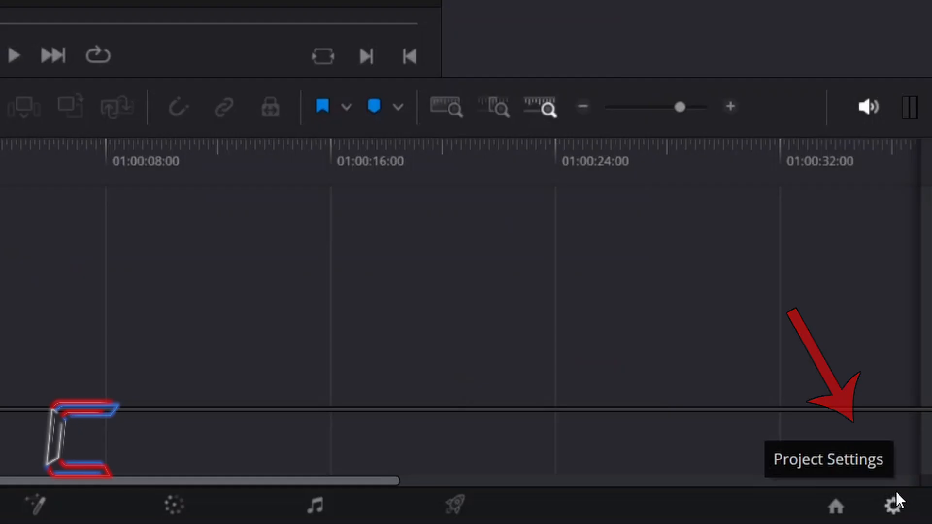
click(896, 493)
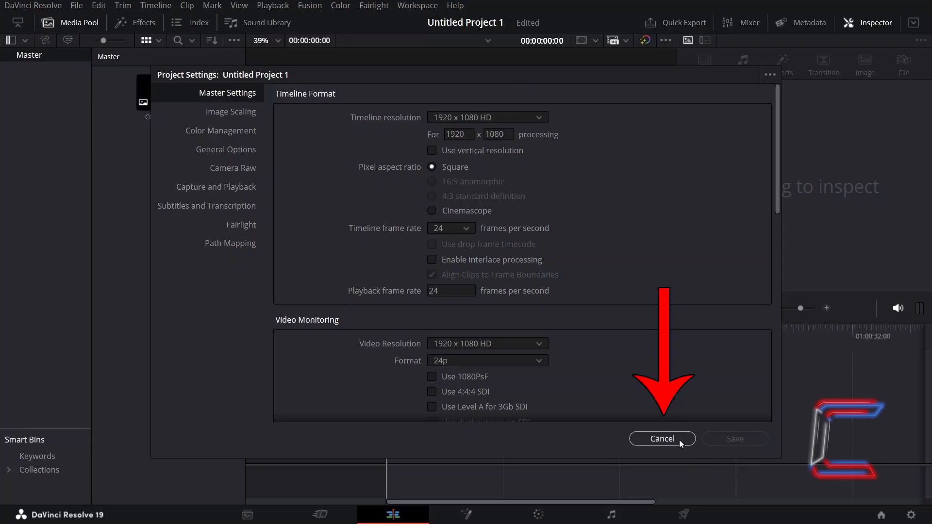
click(680, 439)
- Place C0nti Logo.png at the start of a new timeline and open the Deliver page
drag(183, 94, 389, 425)
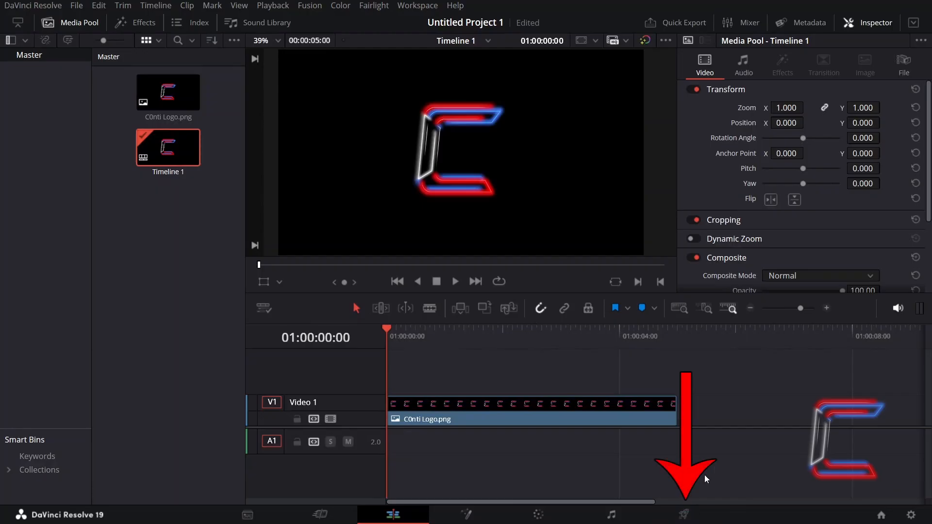
click(685, 513)
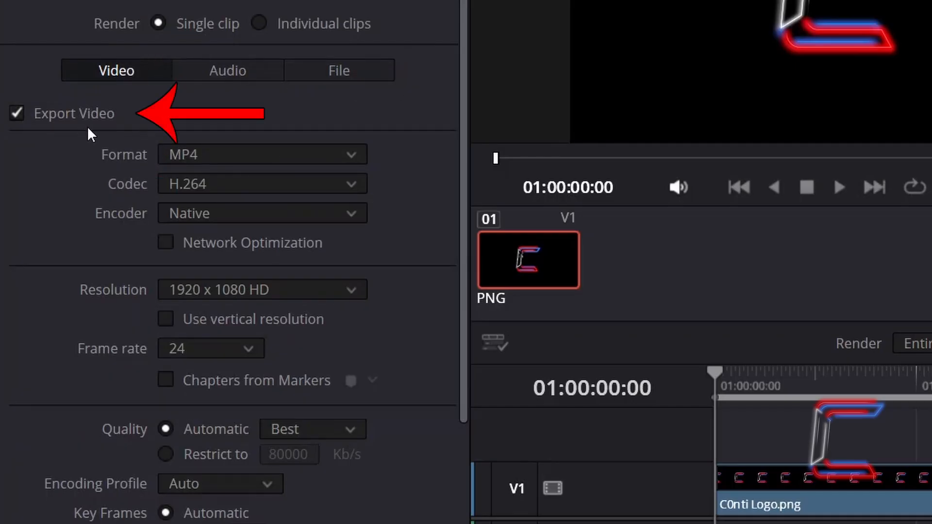
- Set the video export format to PNG and enable Export Alpha
click(240, 152)
scroll(269, 357, down, 3)
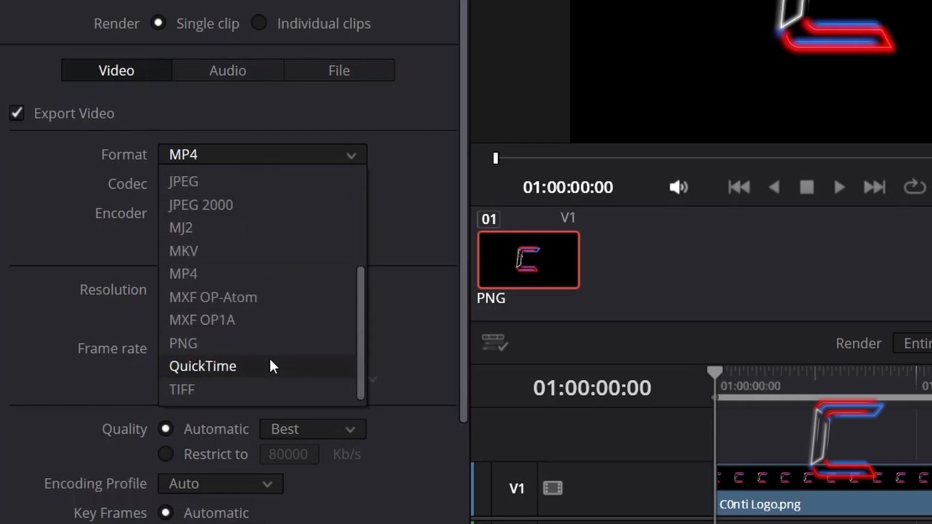
click(272, 340)
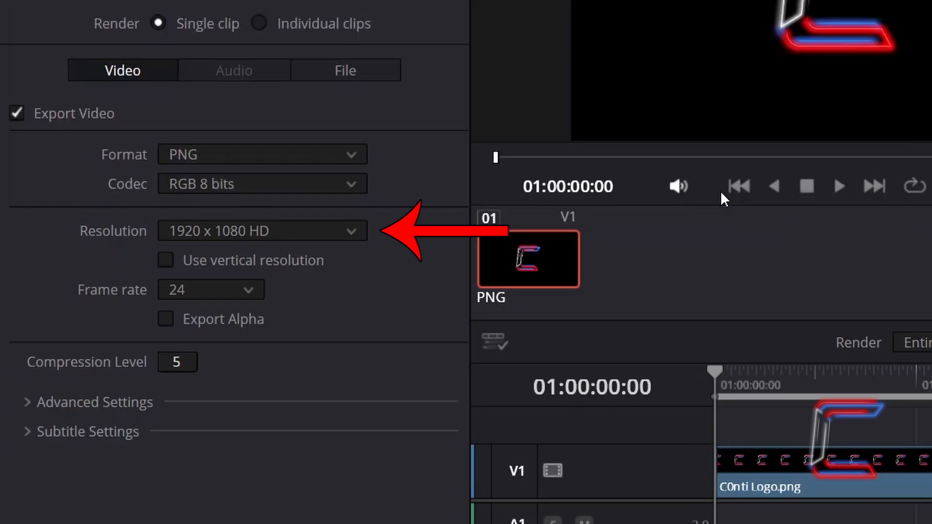
click(165, 319)
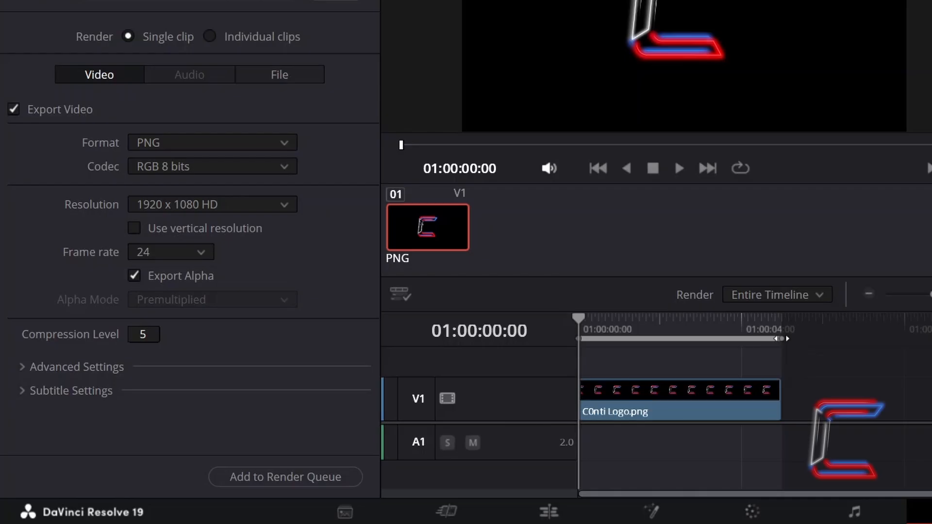
- Limit the render range to the timeline's first frame and render it through the render queue
mouse_move(782, 338)
mouse_down()
mouse_move(708, 317)
mouse_move(568, 305)
mouse_up()
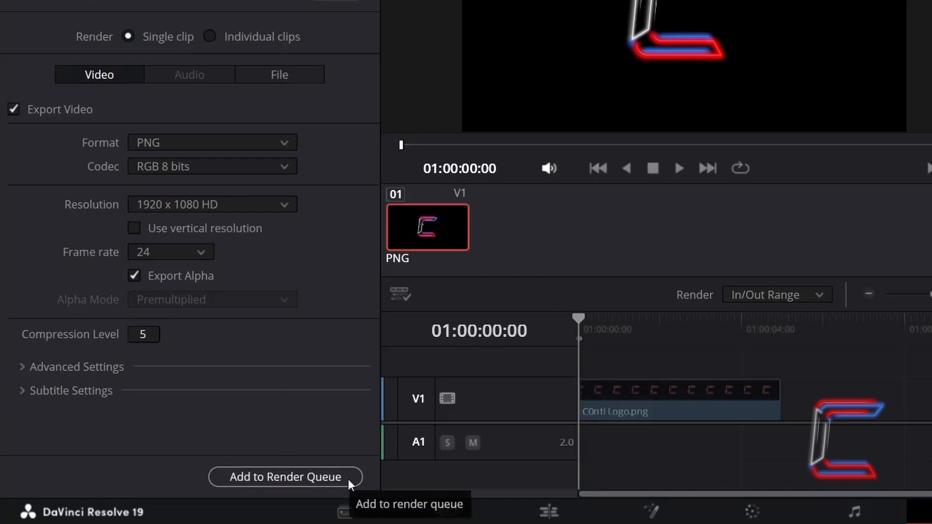
click(348, 479)
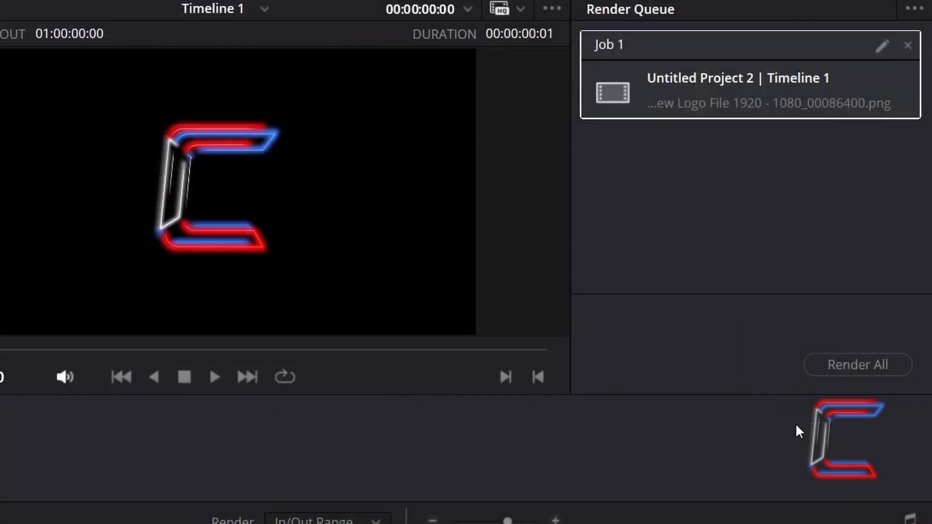
click(859, 369)
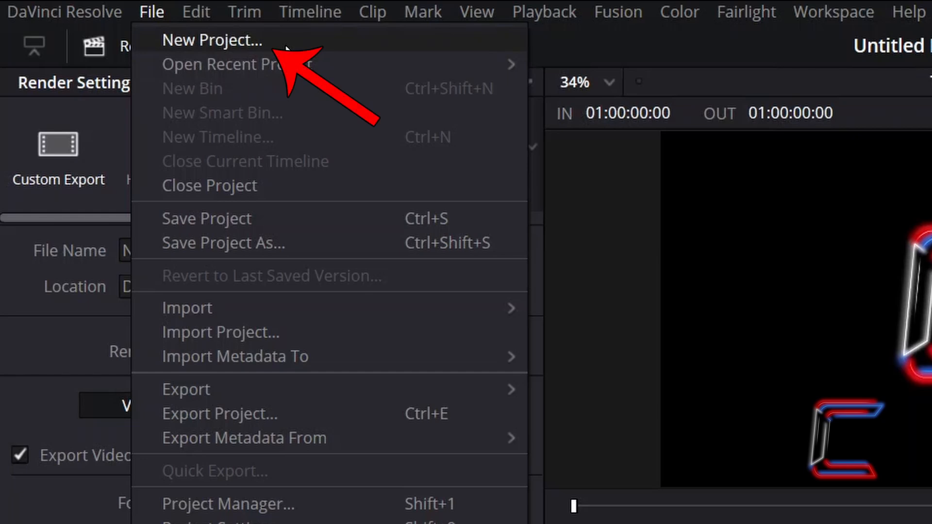
- Create a new project and place the rendered New Logo File PNG at the start of its timeline
click(283, 43)
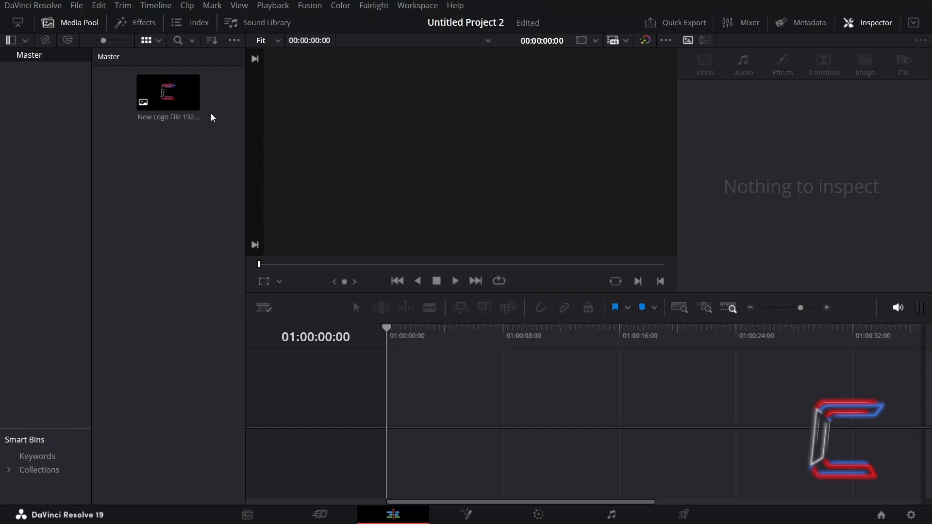
click(191, 96)
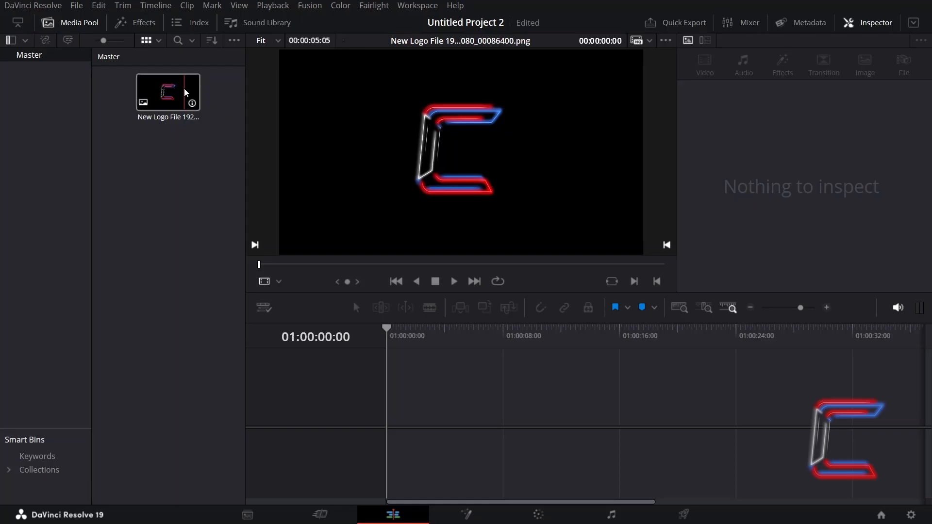
drag(186, 93, 389, 408)
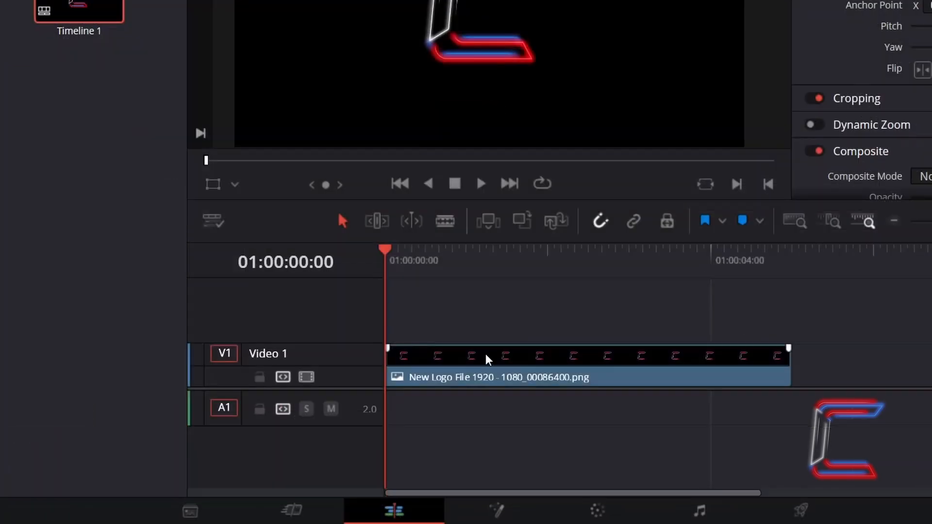
- Open the logo clip in the Fusion page and disconnect MediaIn1 from MediaOut1
right_click(485, 352)
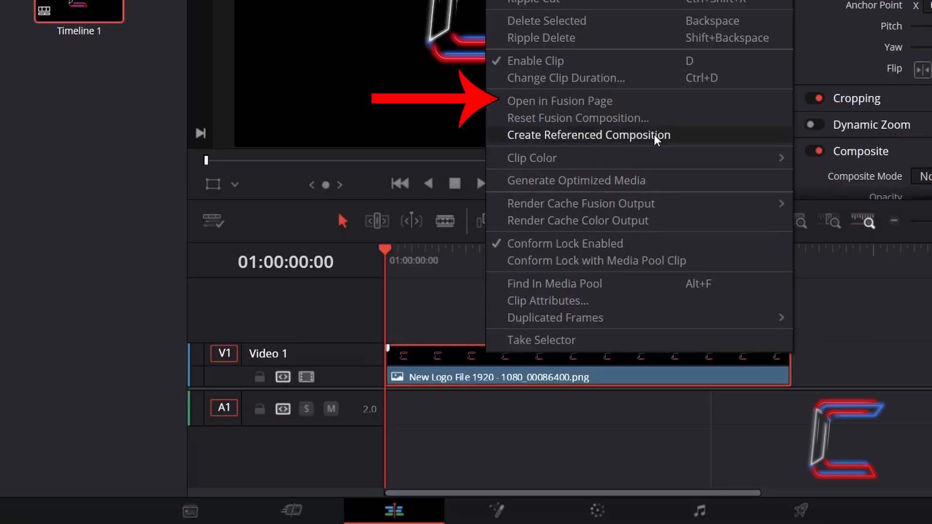
click(654, 103)
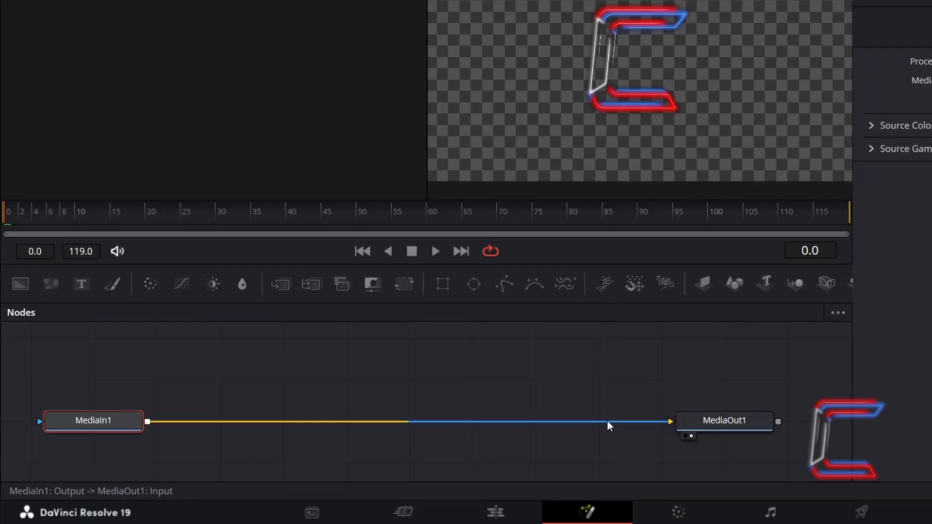
click(607, 421)
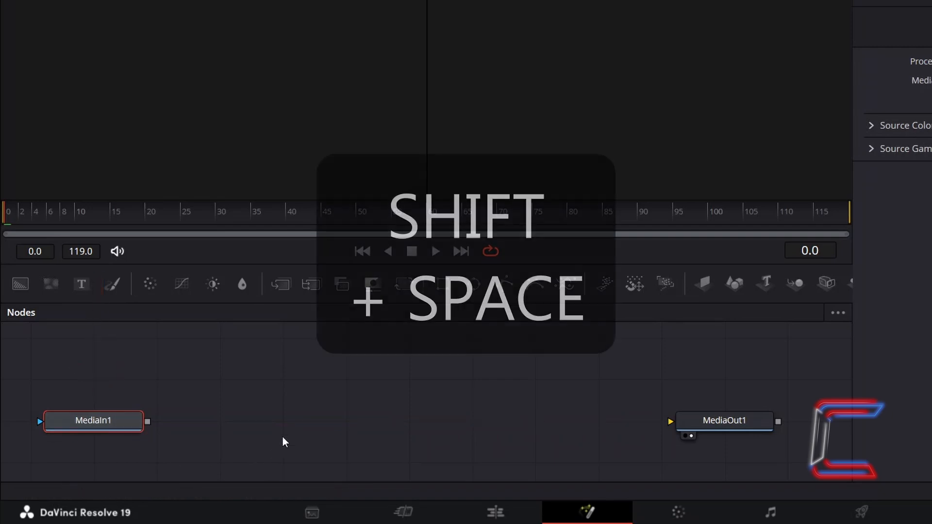
- Add a pImageEmitter node after MediaIn1
key(shift+space)
text(pImageEmitter)
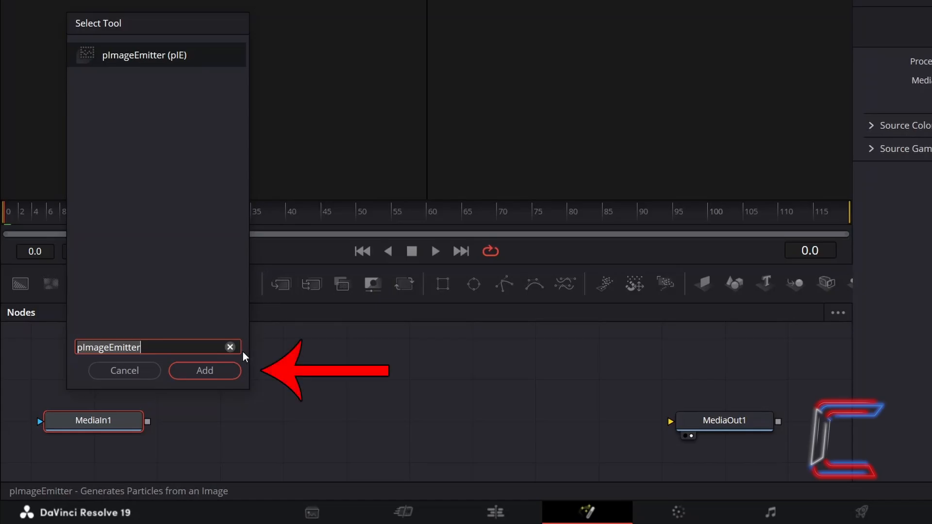
click(229, 369)
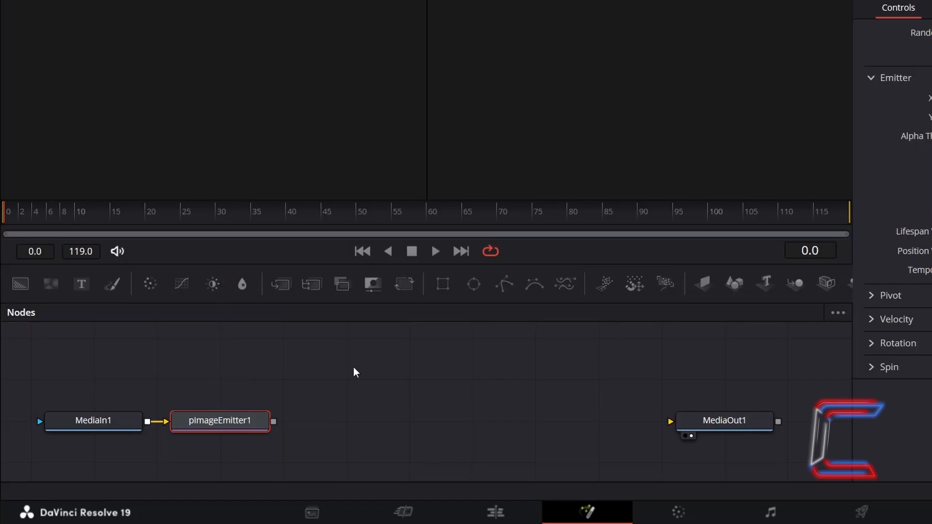
- Add a pVortex node after pImageEmitter1
key(shift+space)
text(pVortex)
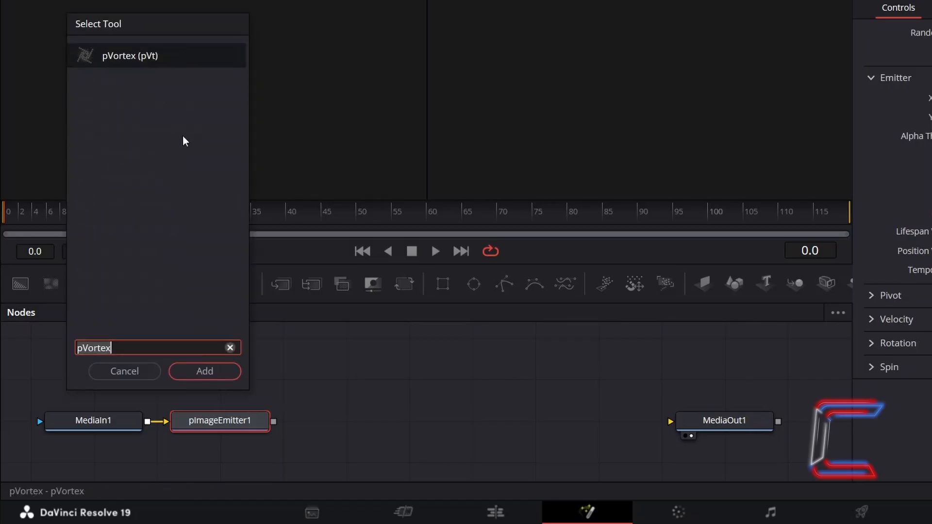
click(233, 375)
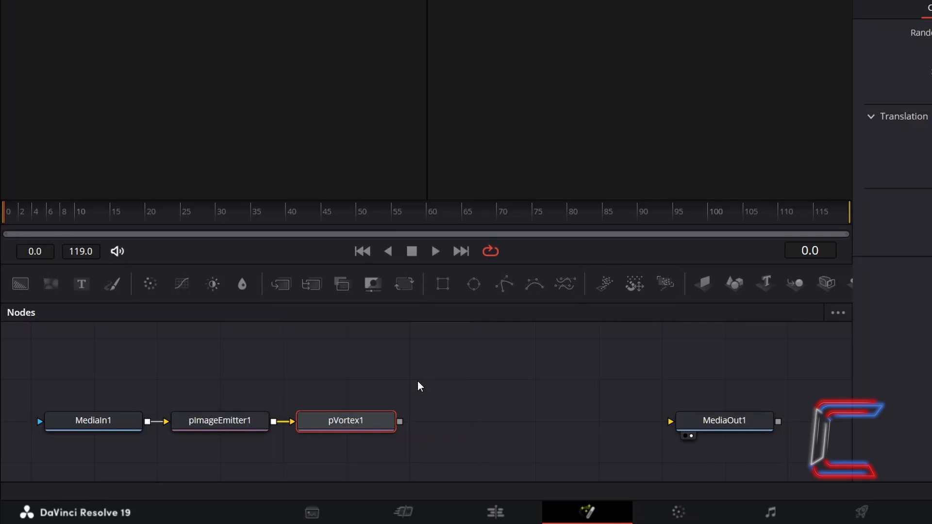
- Add a pRender node after pVortex1, connect its output to MediaOut1 and preview the first frames
key(shift+space)
text(p)
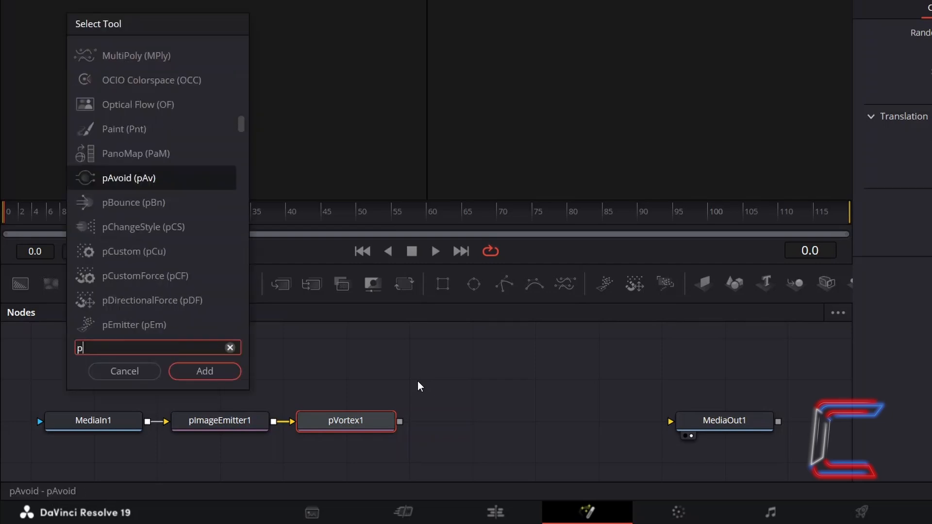
text(render)
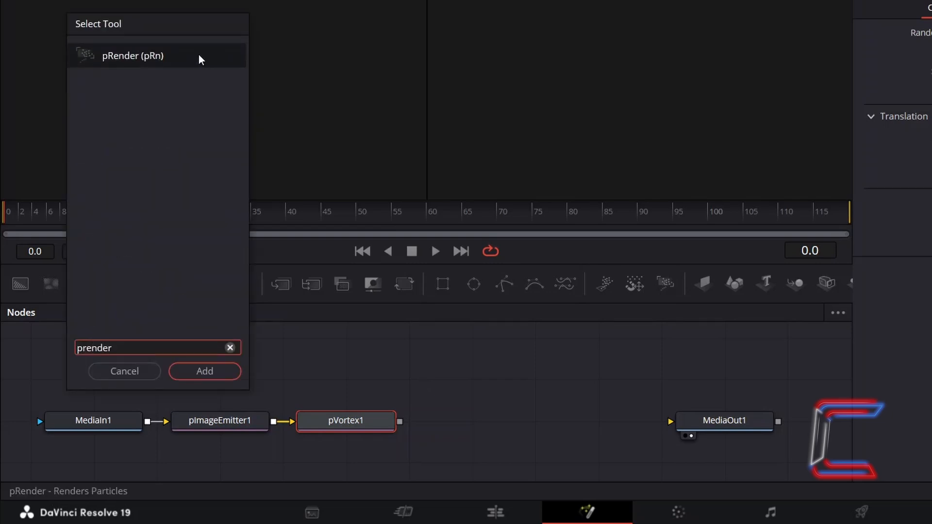
click(217, 374)
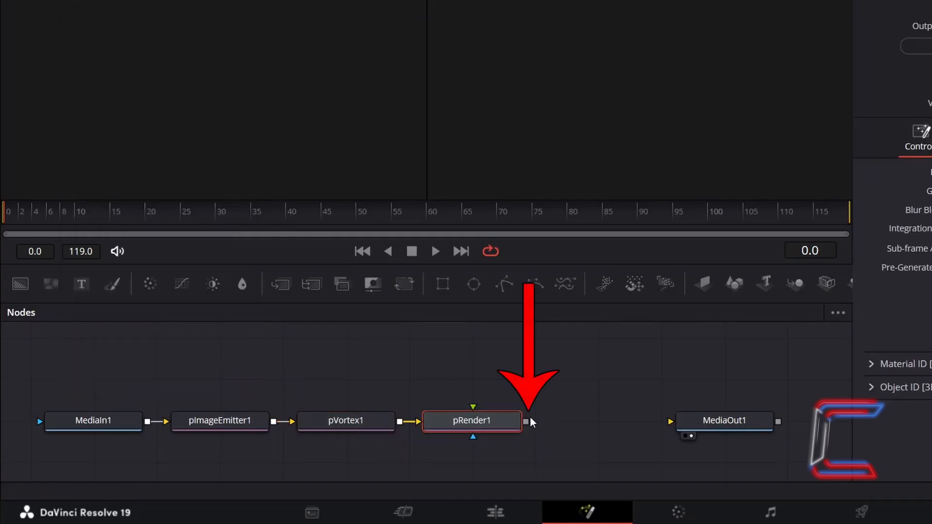
mouse_move(526, 422)
mouse_down()
mouse_move(617, 437)
mouse_move(670, 421)
mouse_up()
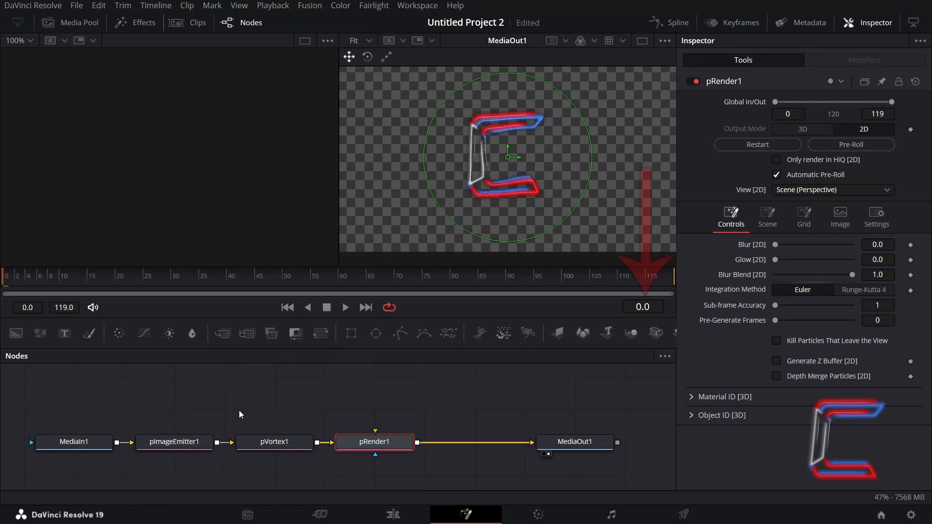
drag(65, 280, 100, 295)
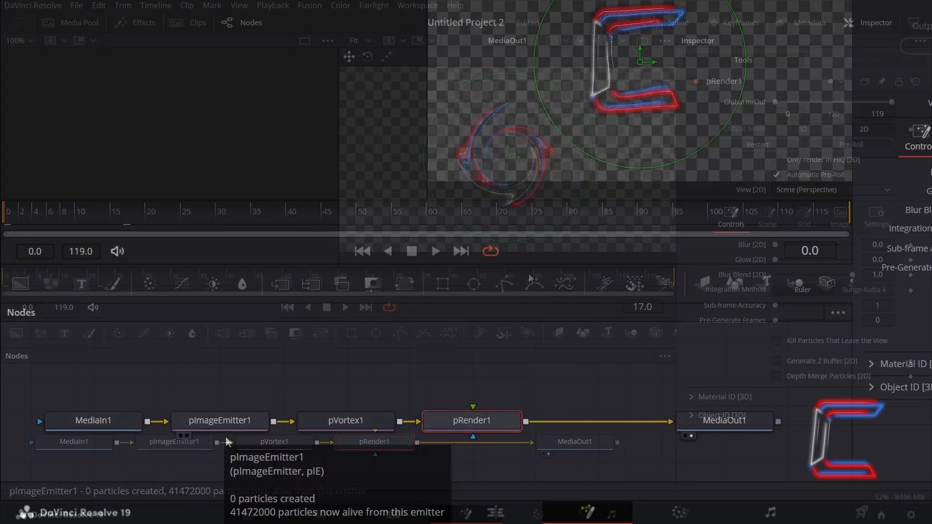
- Set the Random Seed of the pImageEmitter1 node to 250
click(222, 428)
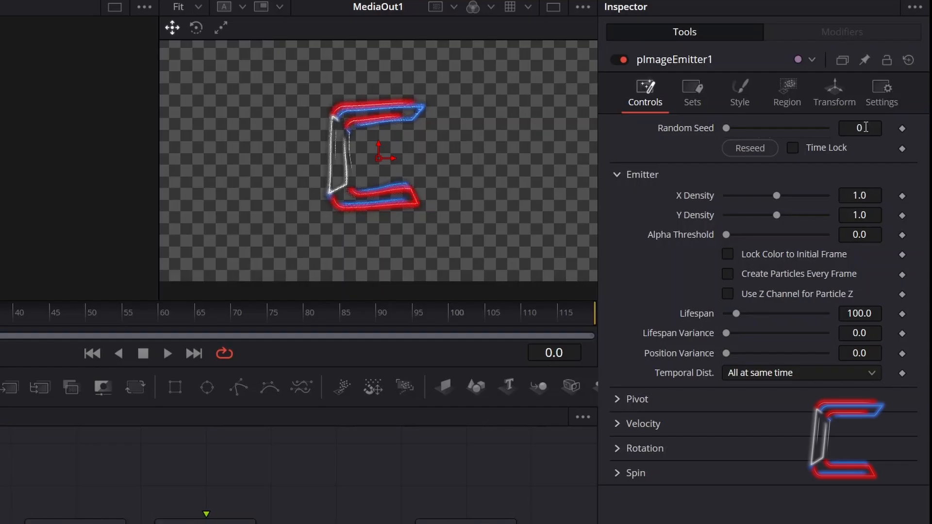
click(864, 128)
text(2)
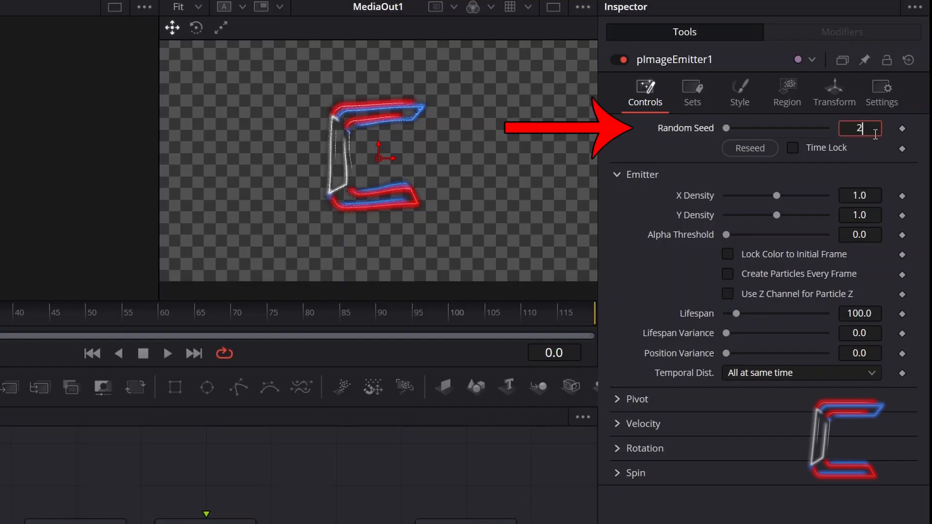
text(50)
key(Tab)
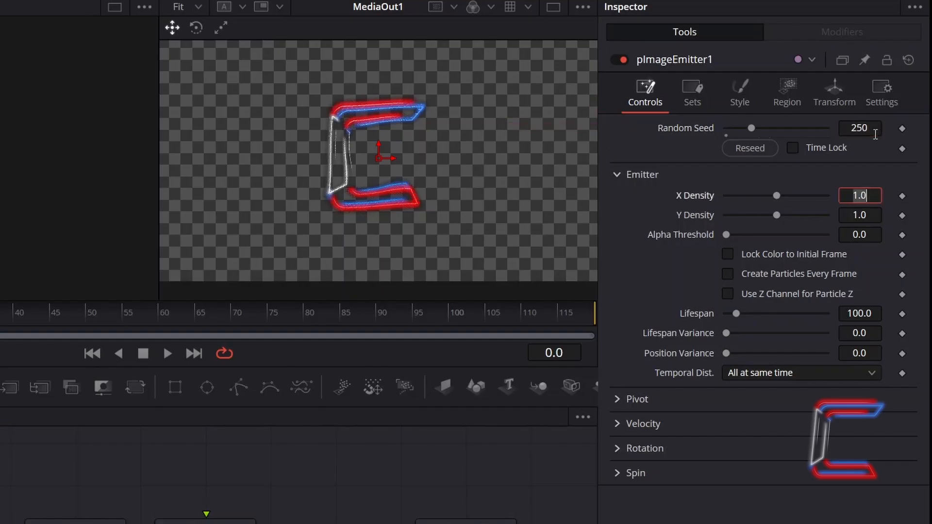
- Set the emitter's Lifespan to 125 and its Lifespan Variance to 5
click(875, 314)
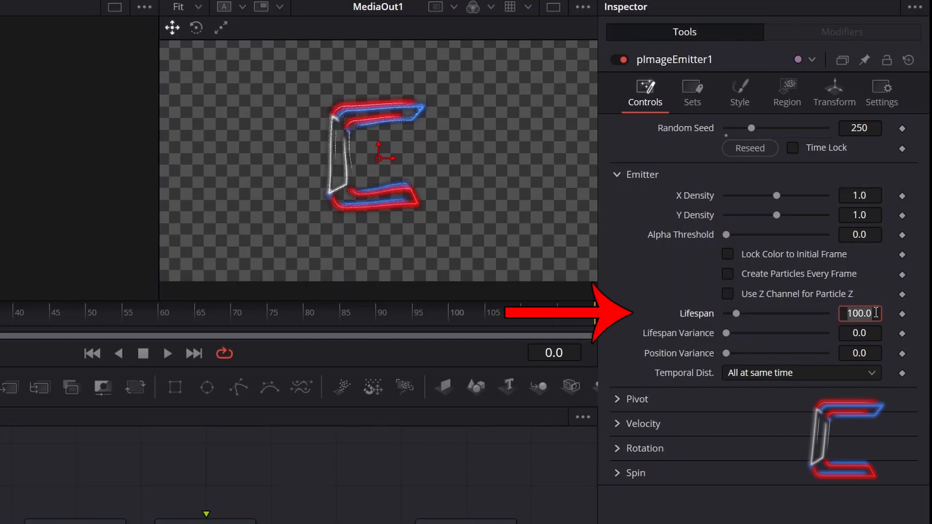
text(125)
key(Tab)
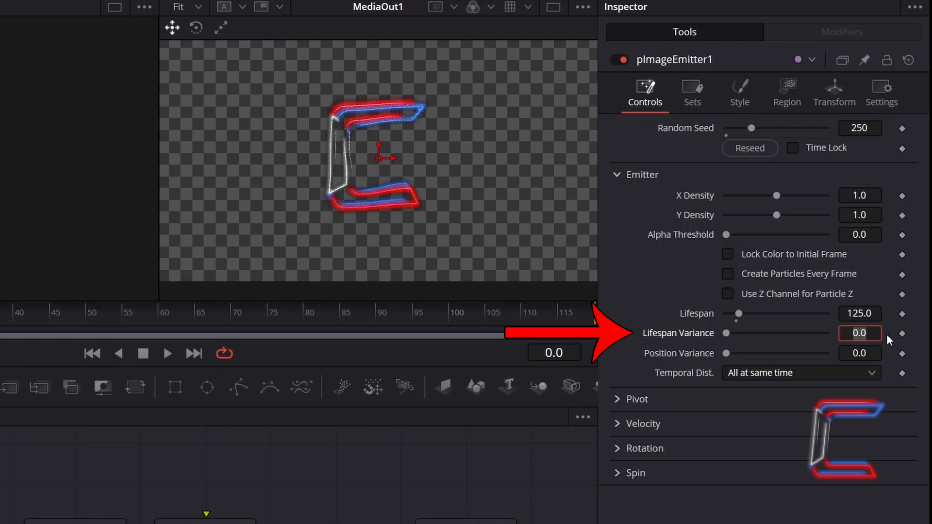
text(5)
key(Tab)
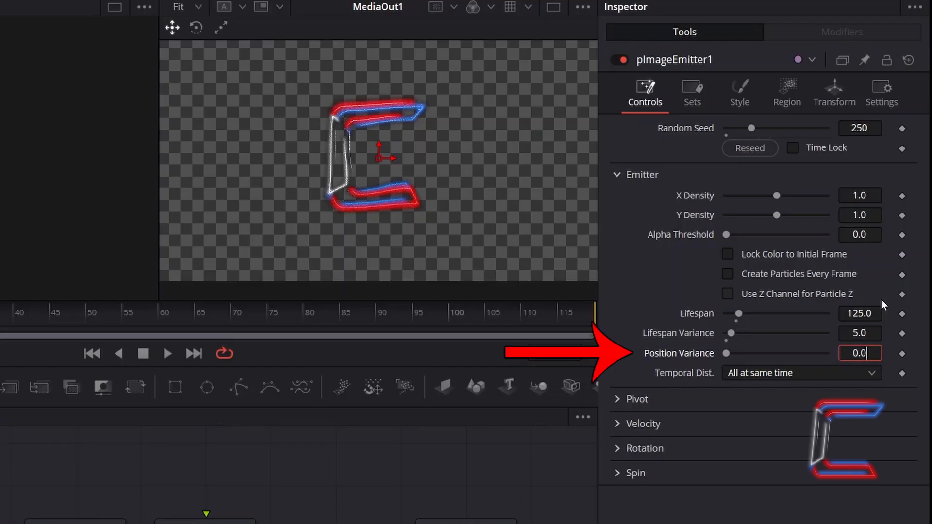
- Set the emitter's Position Variance to 0.025 and reduce it to 0.015
text(0.025)
key(Tab)
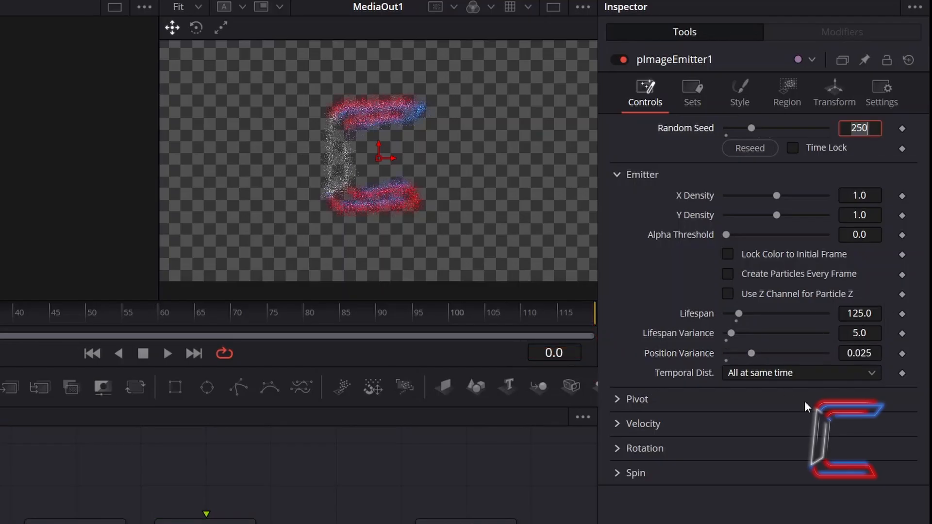
click(767, 354)
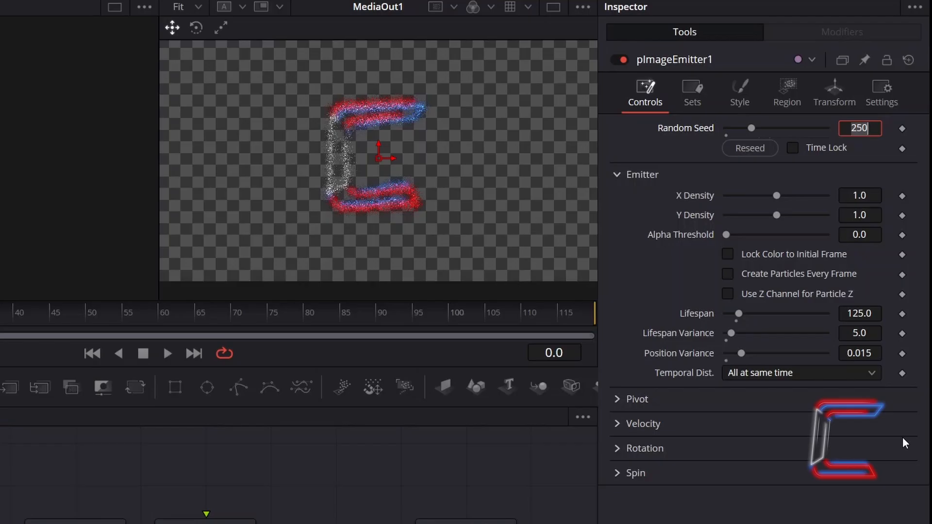
- Set the Velocity of the pImageEmitter1 particles to 0.12
click(902, 435)
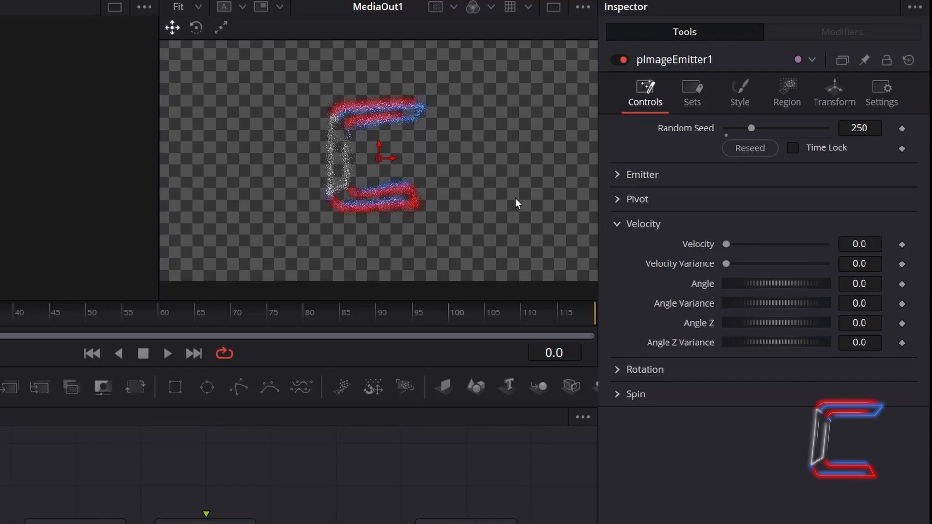
click(876, 244)
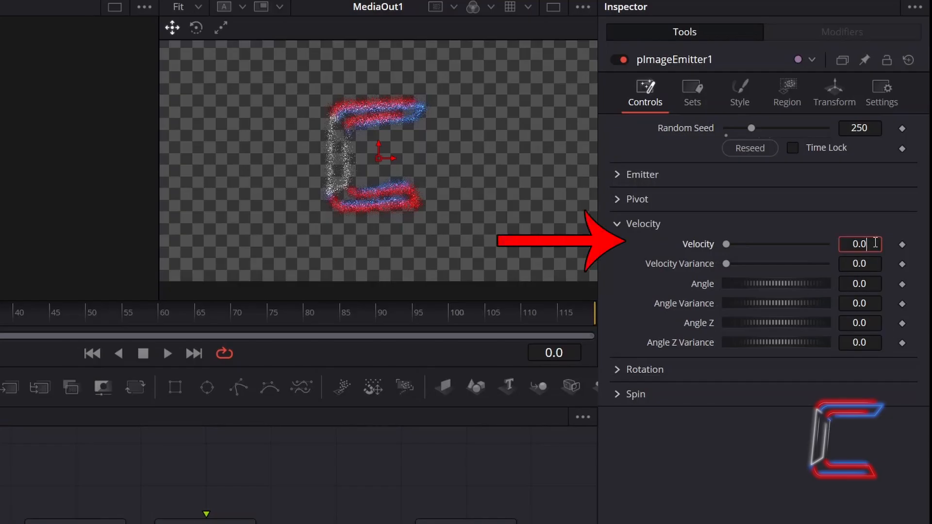
key(BackSpace)
text(12)
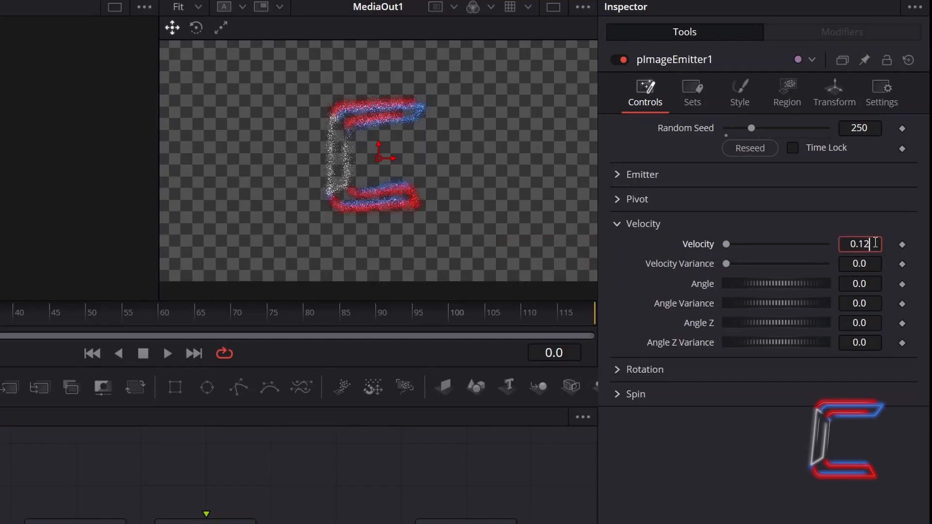
key(Tab)
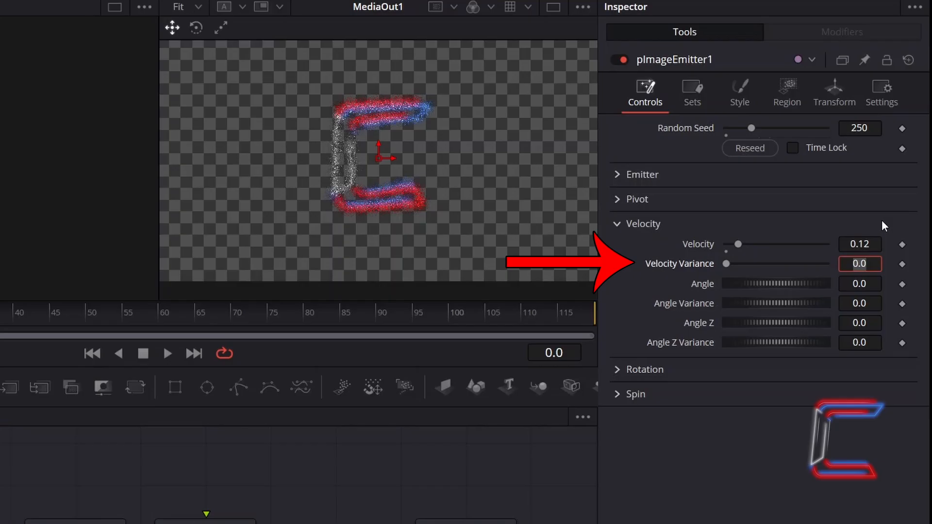
- Set the emitter's Velocity Variance to 0.025 and its Angle Z to 270
text(0.025)
key(Tab)
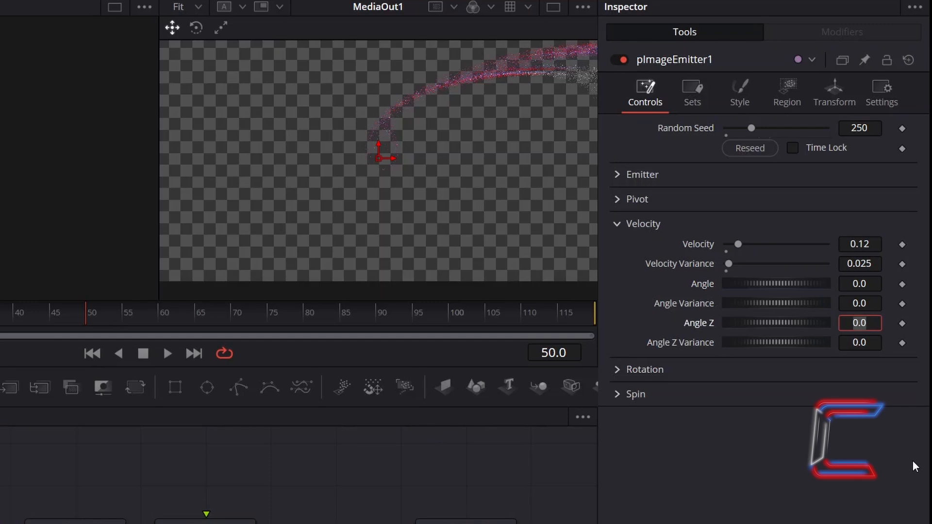
text(270)
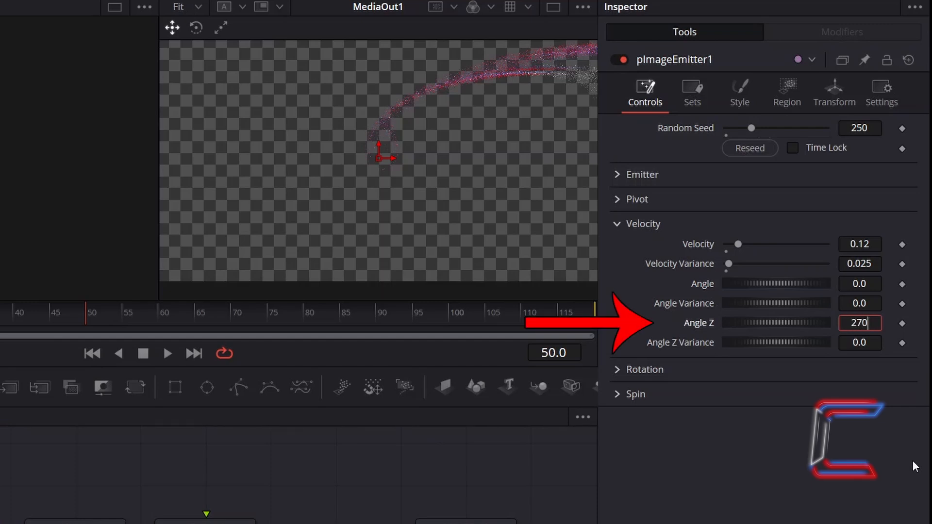
key(Tab)
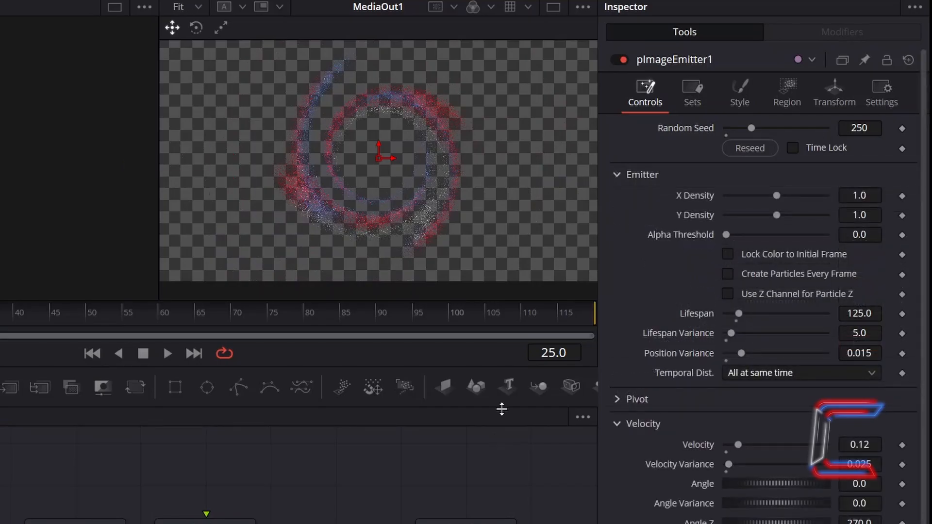
- Change the particle style of pImageEmitter1 to Blob
click(756, 104)
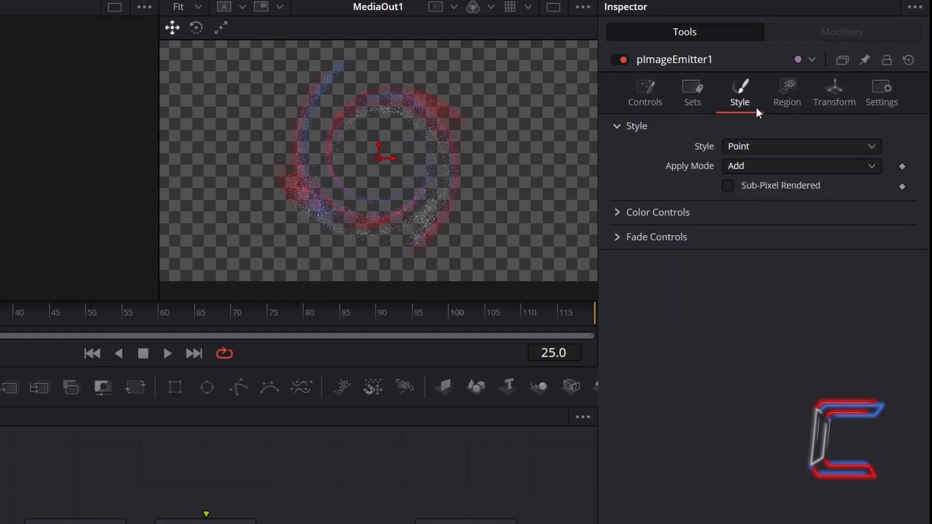
click(771, 148)
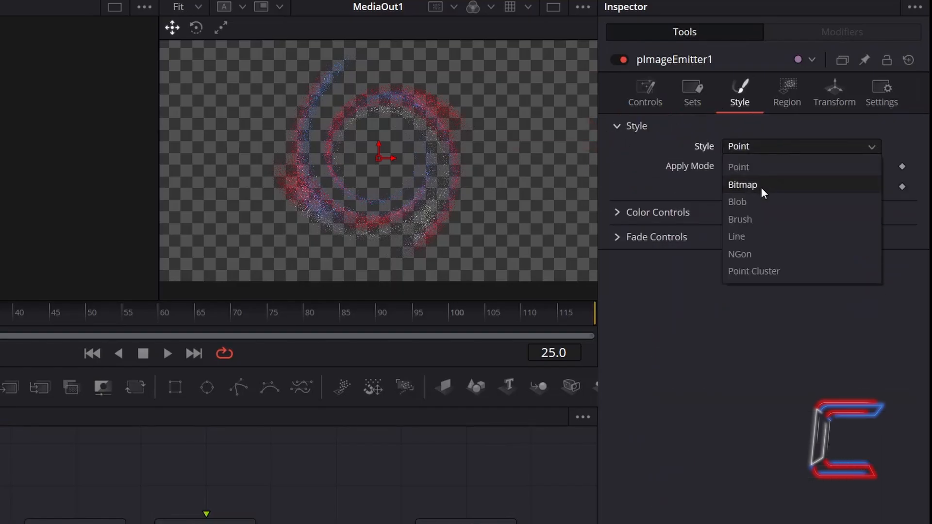
click(758, 201)
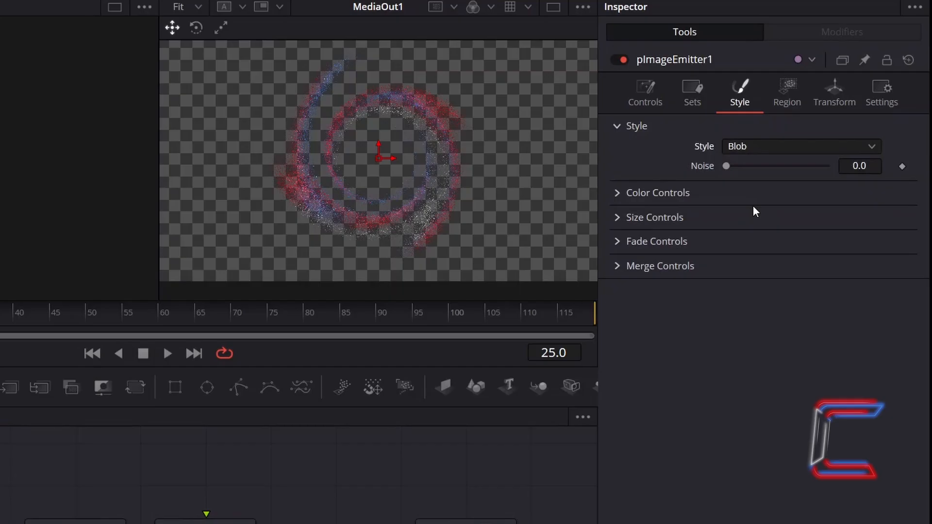
- Set the blob particles' Size to 0.14 and Size Variance to 0.01
click(616, 125)
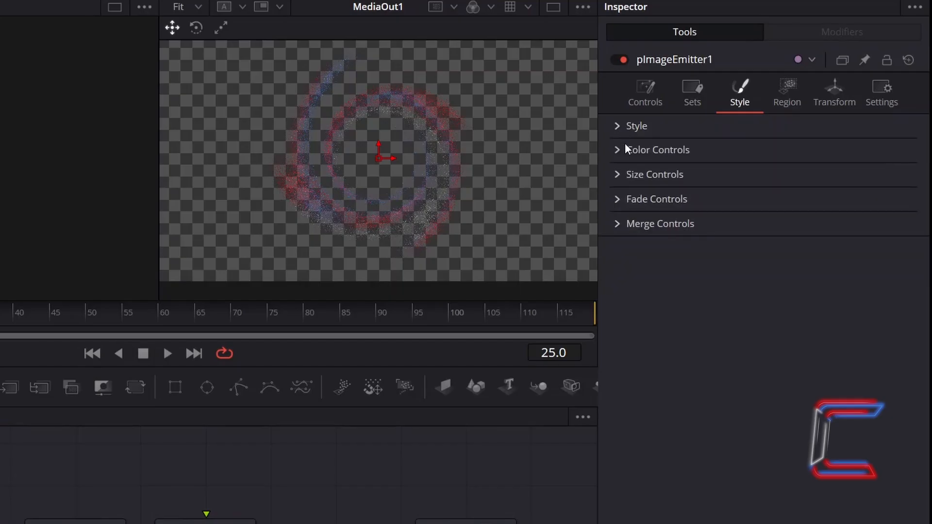
click(616, 174)
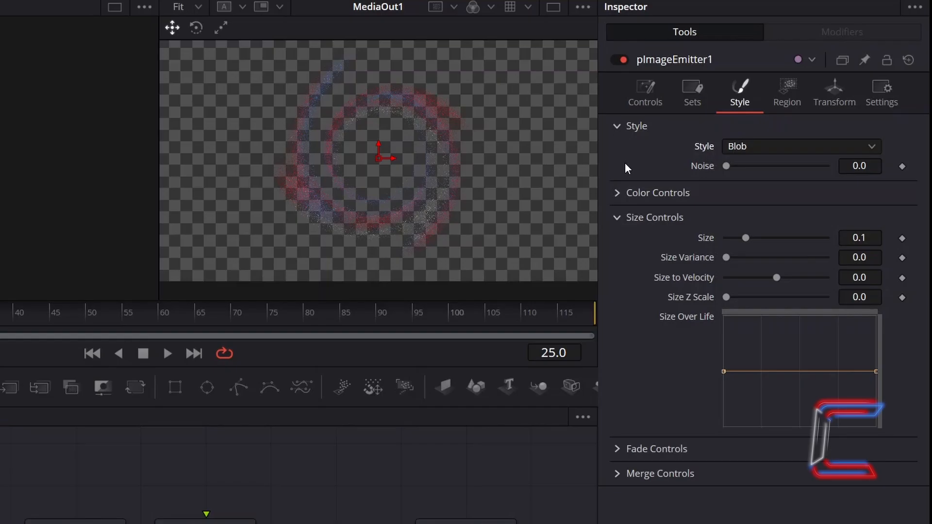
click(877, 245)
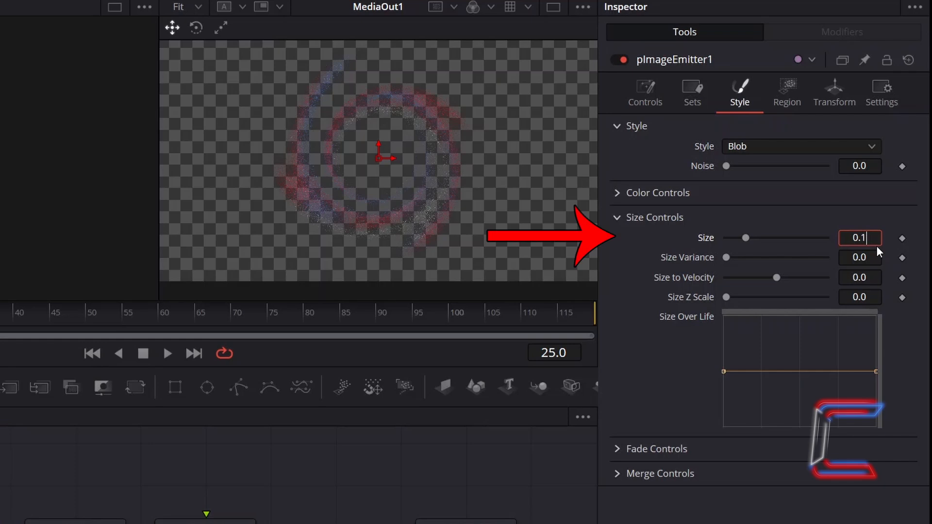
text(4)
key(Tab)
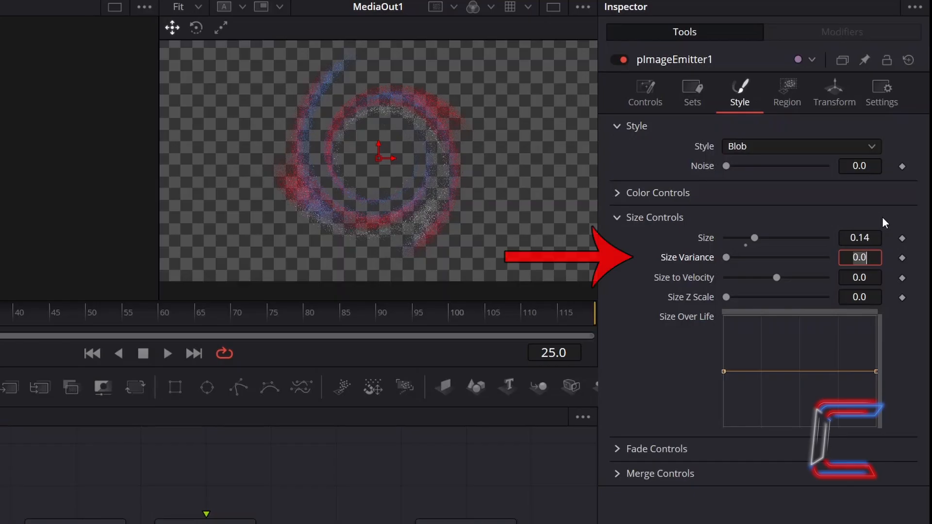
text(0.01)
key(Tab)
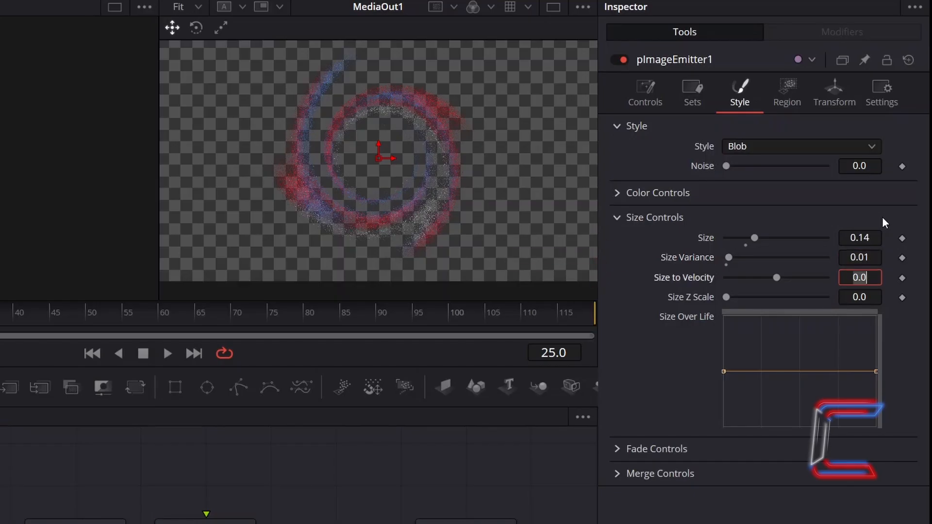
- Set the emitter's Fade Out value to 0.75 in the particle style settings
click(617, 126)
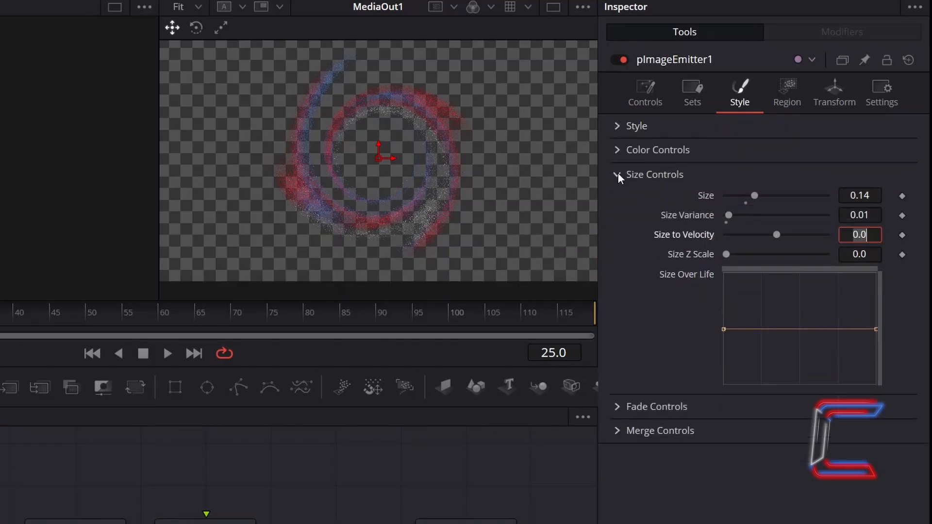
click(617, 174)
click(617, 198)
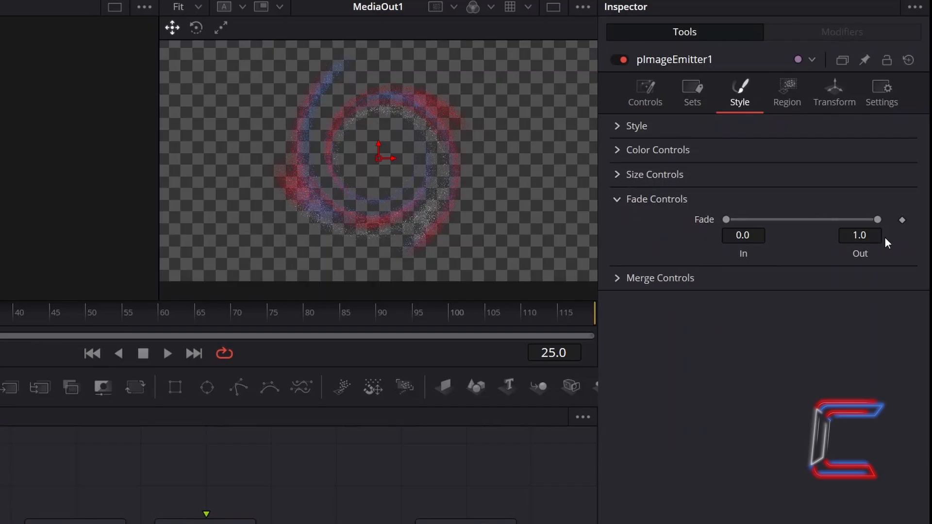
click(868, 235)
text(.)
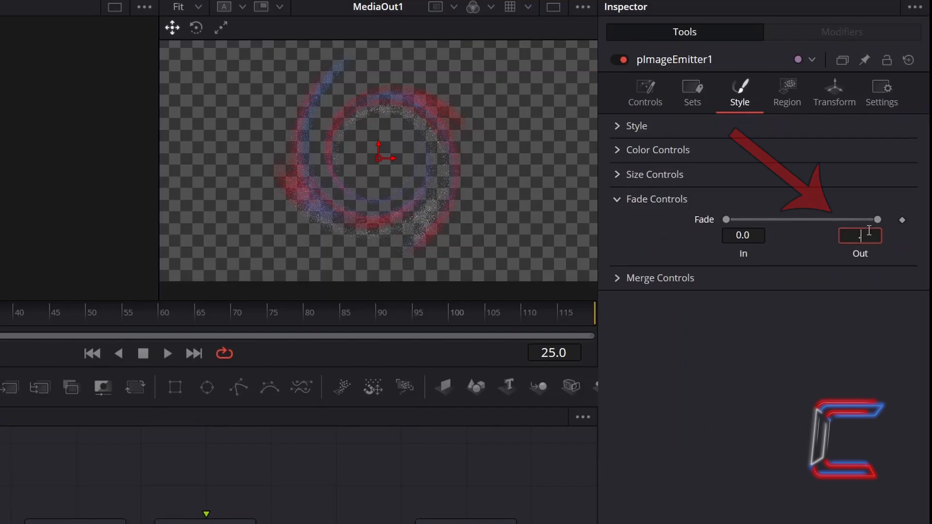
text(75)
key(Tab)
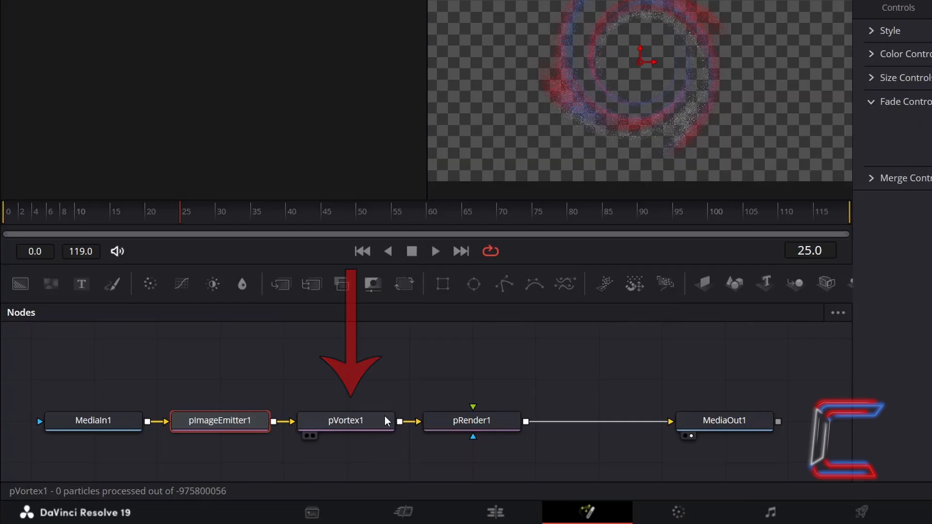
- Set the Random Seed of the pVortex1 node to 1000 and its Power to 1.8
click(387, 419)
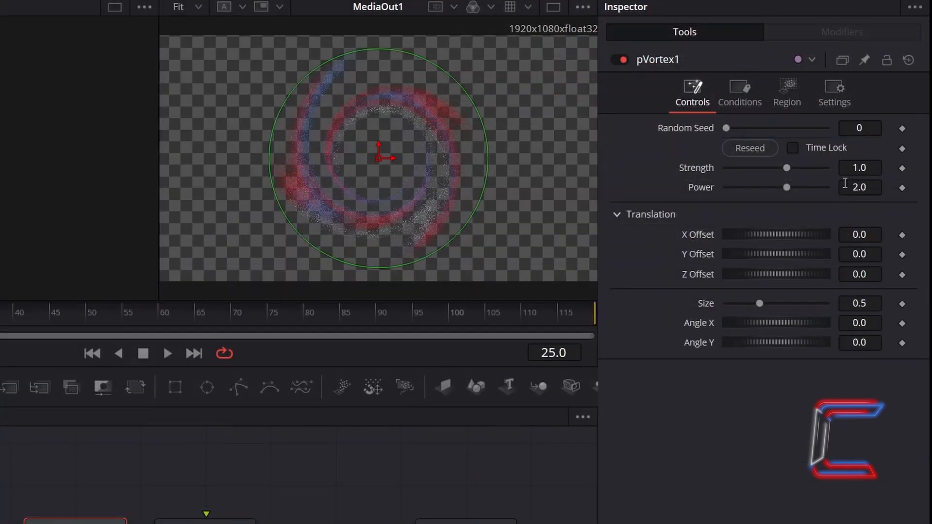
drag(726, 128, 841, 153)
click(873, 188)
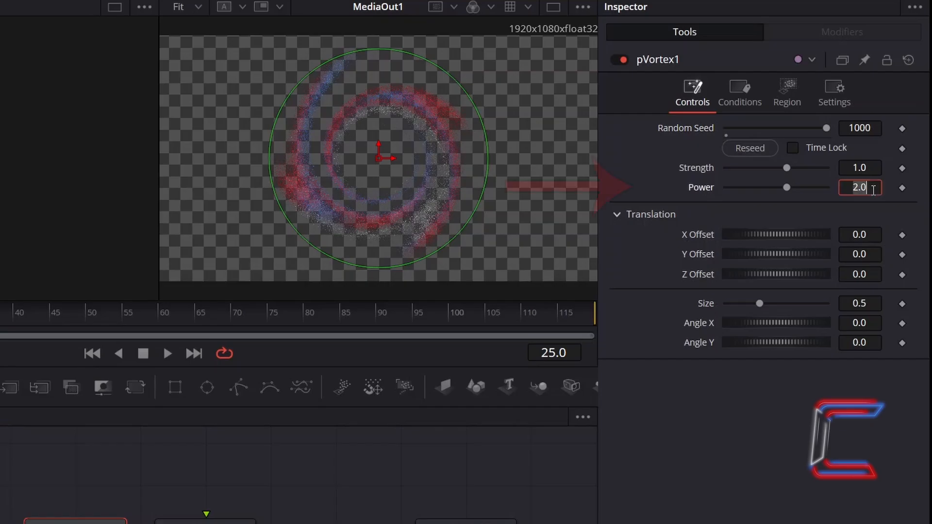
text(1.8)
key(Tab)
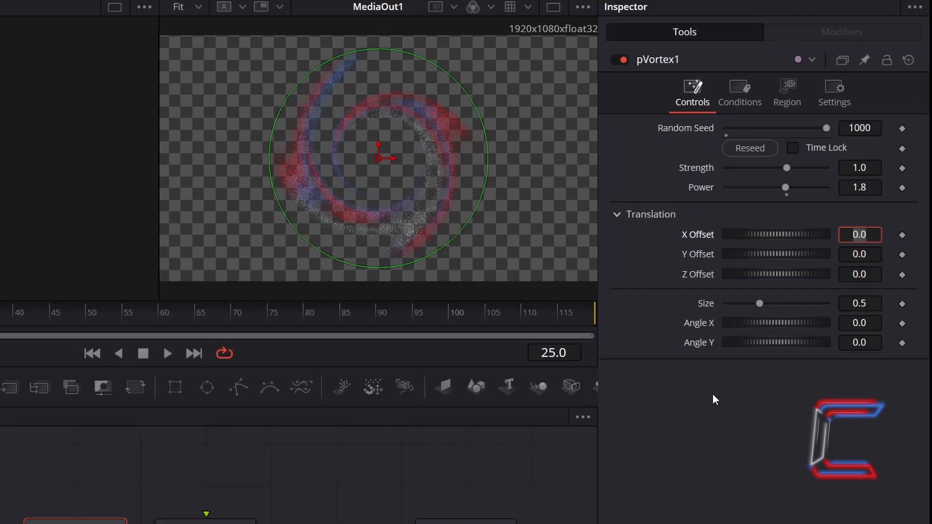
- Try an Angle X of 180 on the pVortex1 node
click(866, 324)
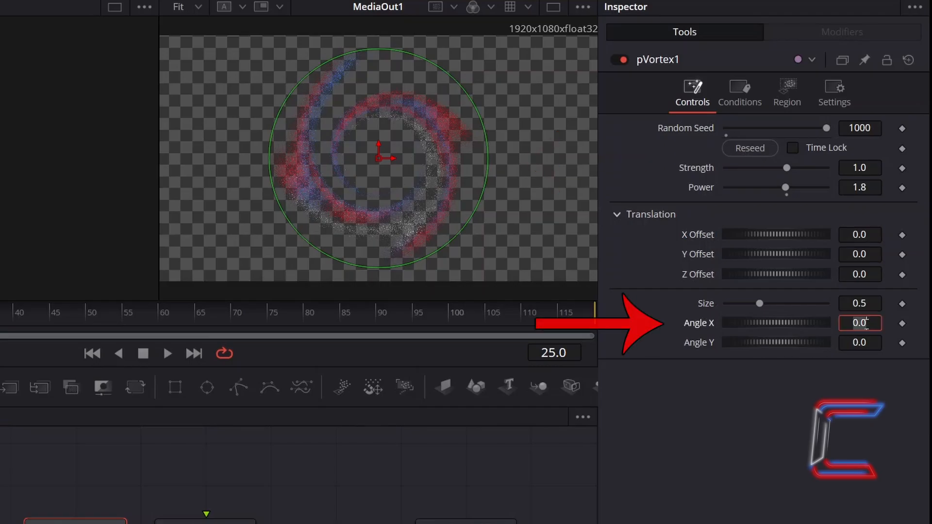
text(180)
key(Tab)
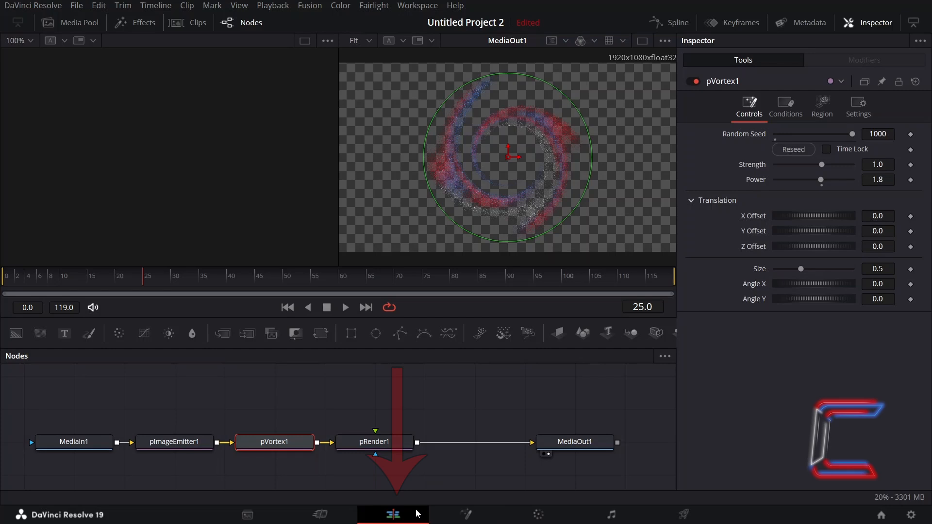
- On the Edit page, shift the Fusion logo clip to start at five seconds and place the original logo image before it on Video 1
click(417, 514)
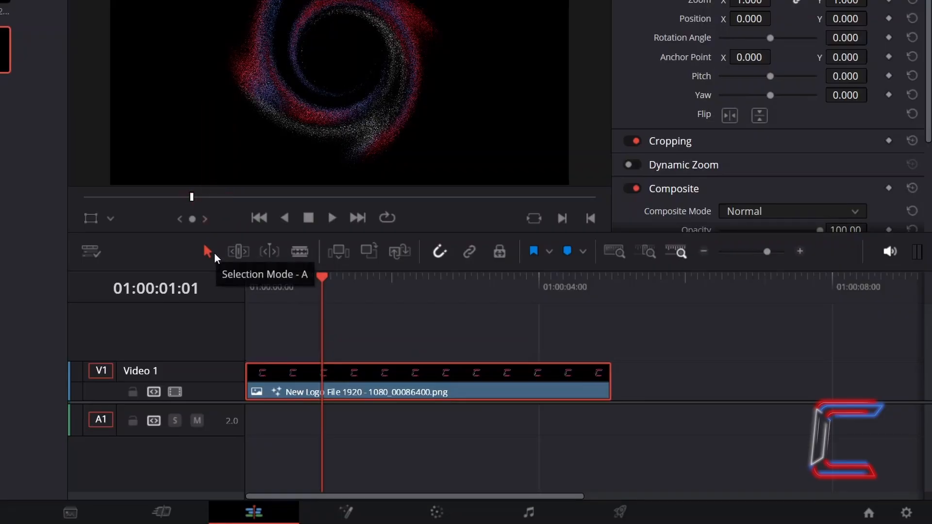
drag(379, 392, 753, 403)
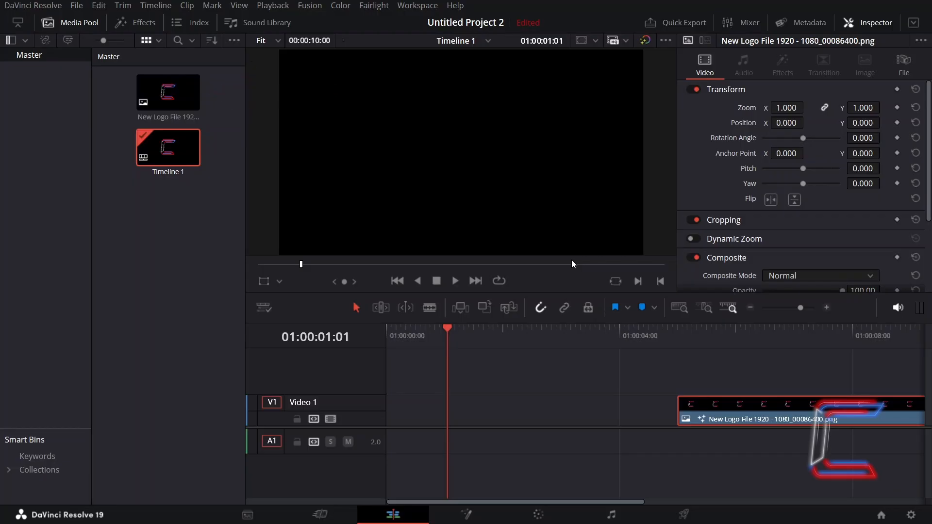
drag(168, 92, 391, 412)
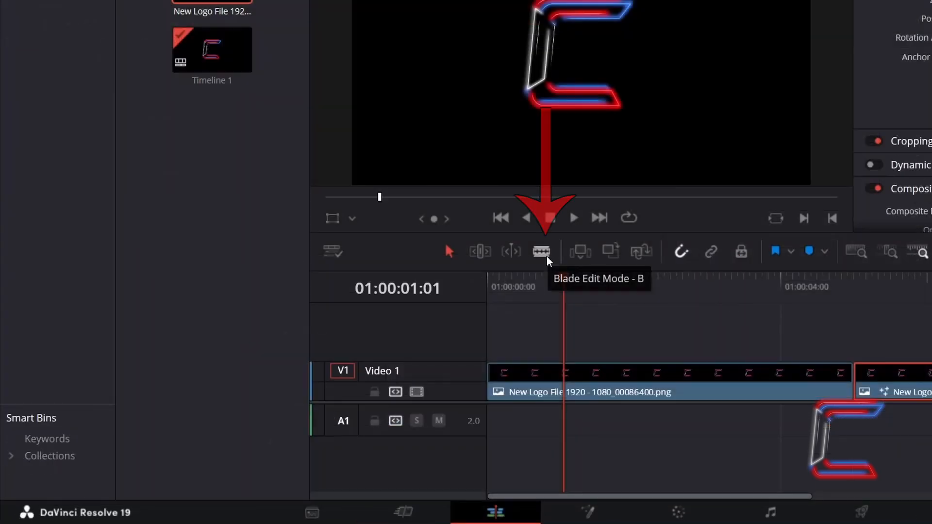
- Split the still logo clip at two seconds and ripple delete its second part so the Fusion clip follows directly
click(542, 252)
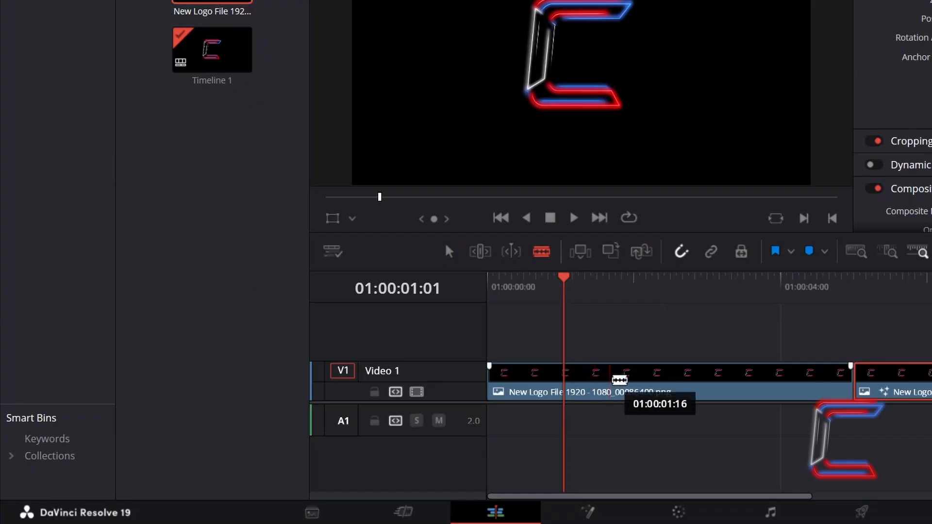
click(643, 380)
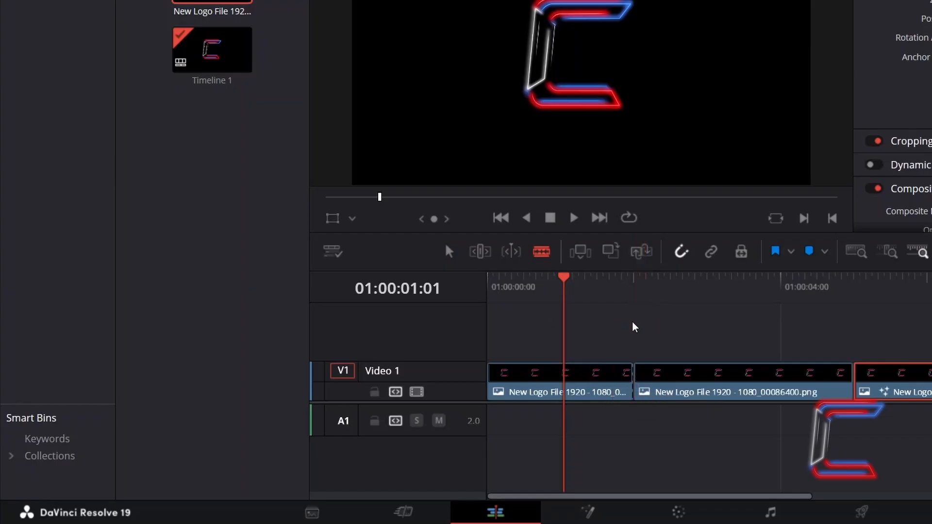
key(a)
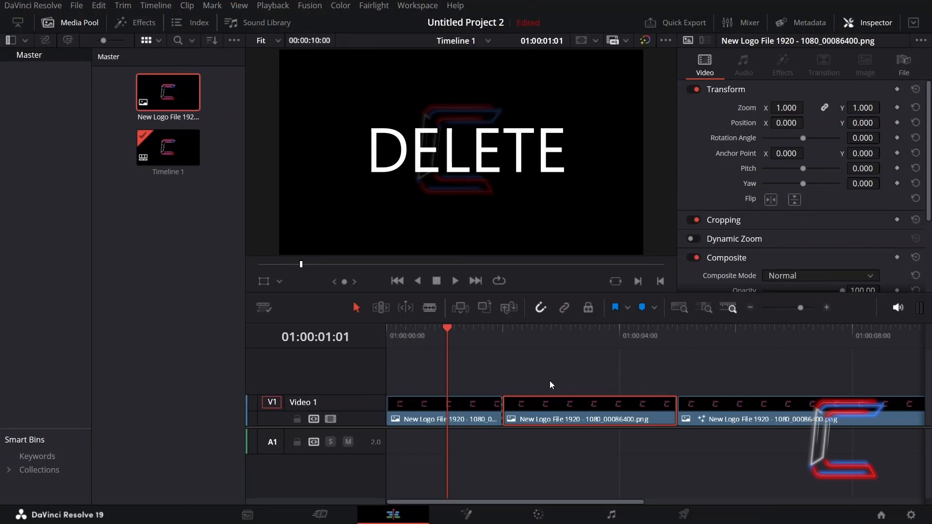
key(Delete)
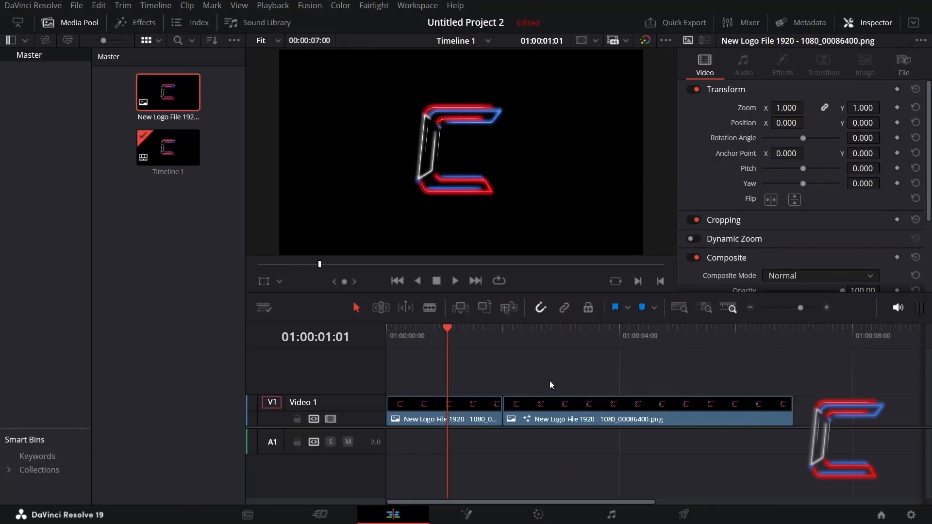